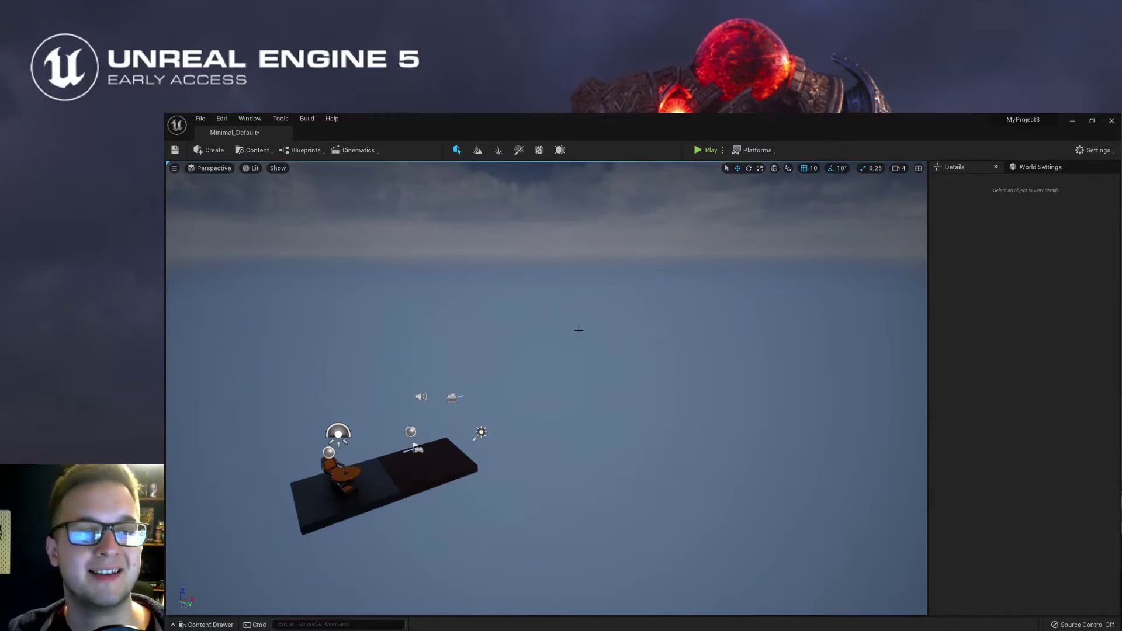
Step: Open the Quixel Bridge asset library
right_drag(610, 397, 588, 412)
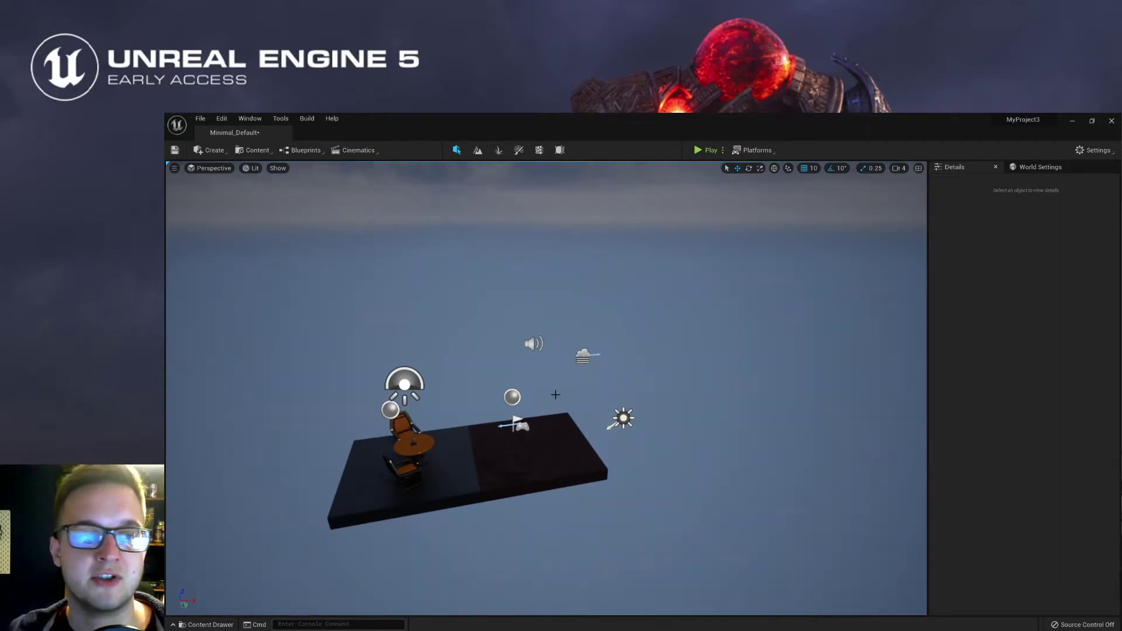
right_drag(580, 325, 581, 324)
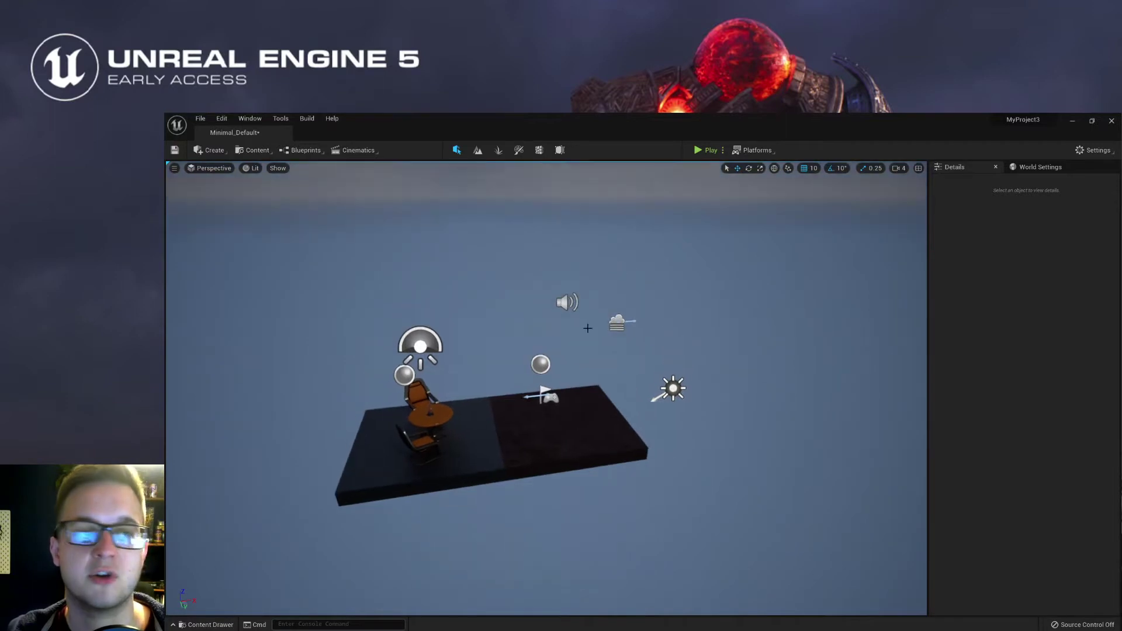
click(256, 151)
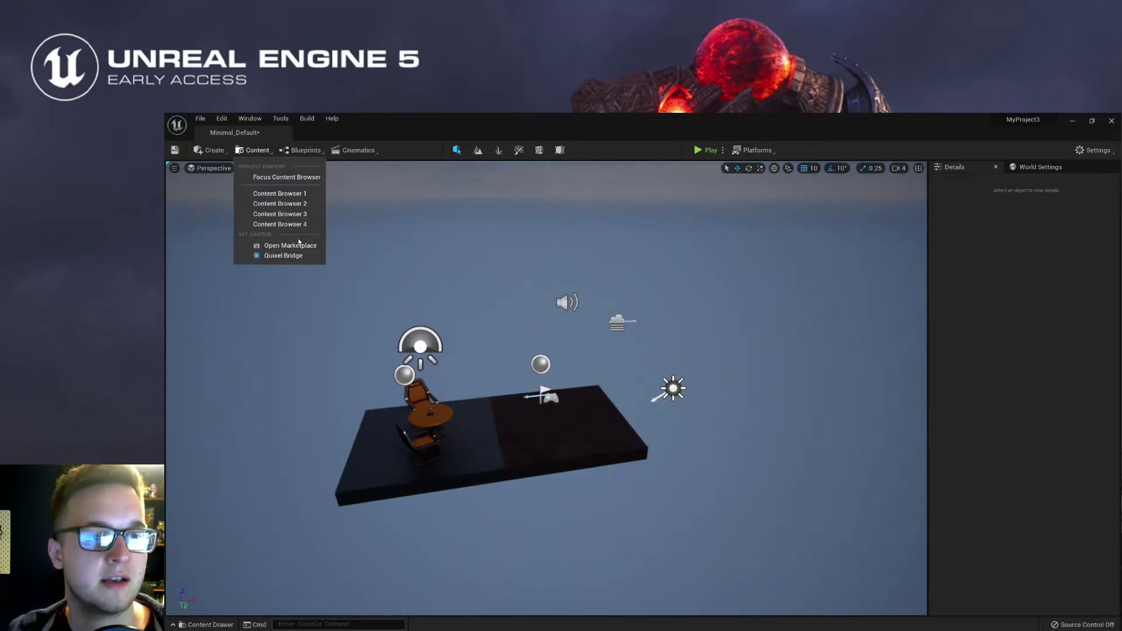
click(283, 256)
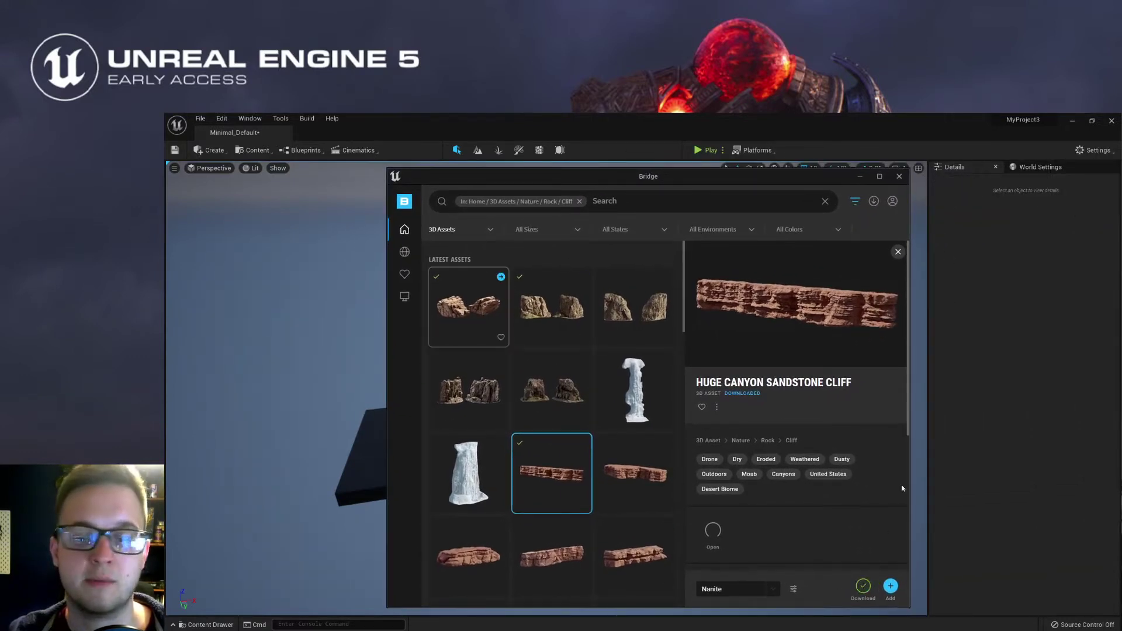
Step: Select the first Massive Nordic Coastal Cliff among the latest assets and set its quality to Low Quality
click(468, 307)
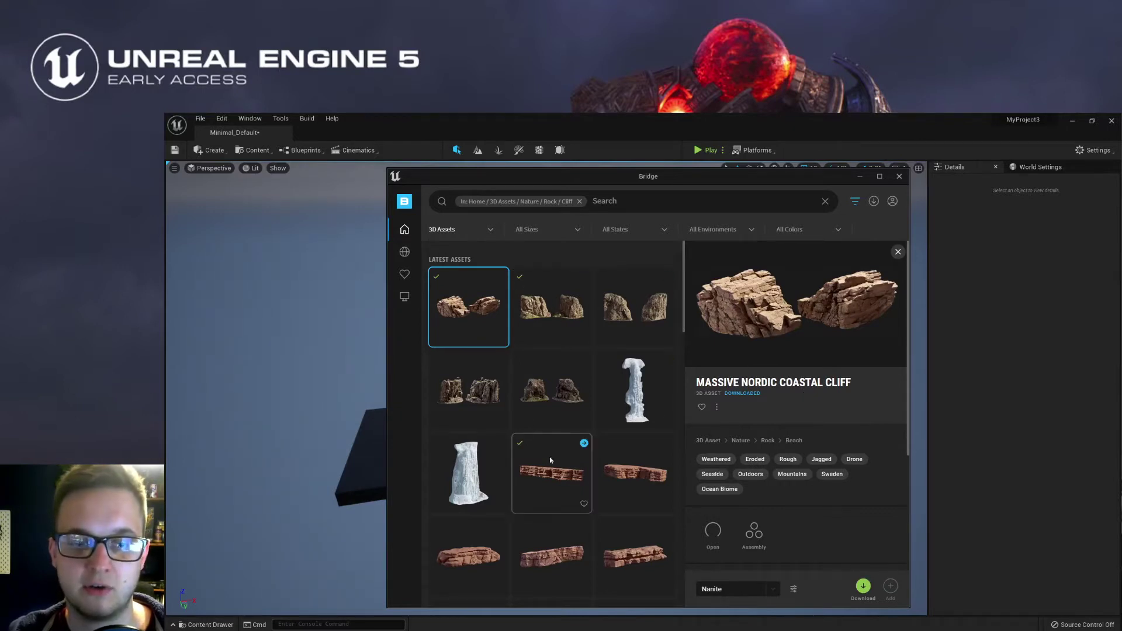
click(774, 590)
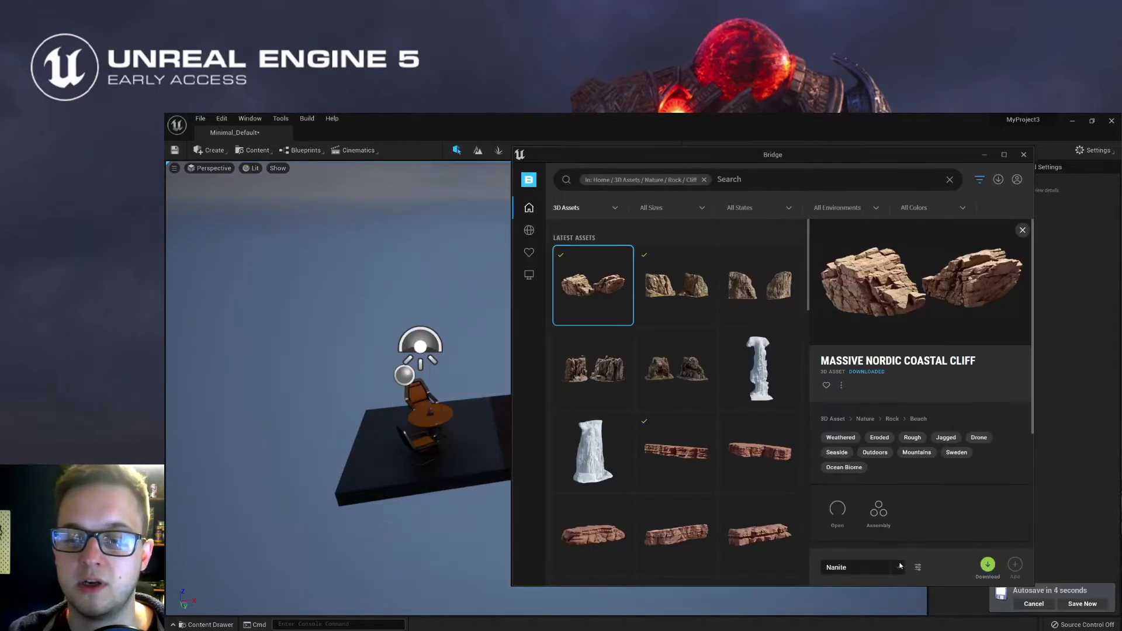
click(860, 568)
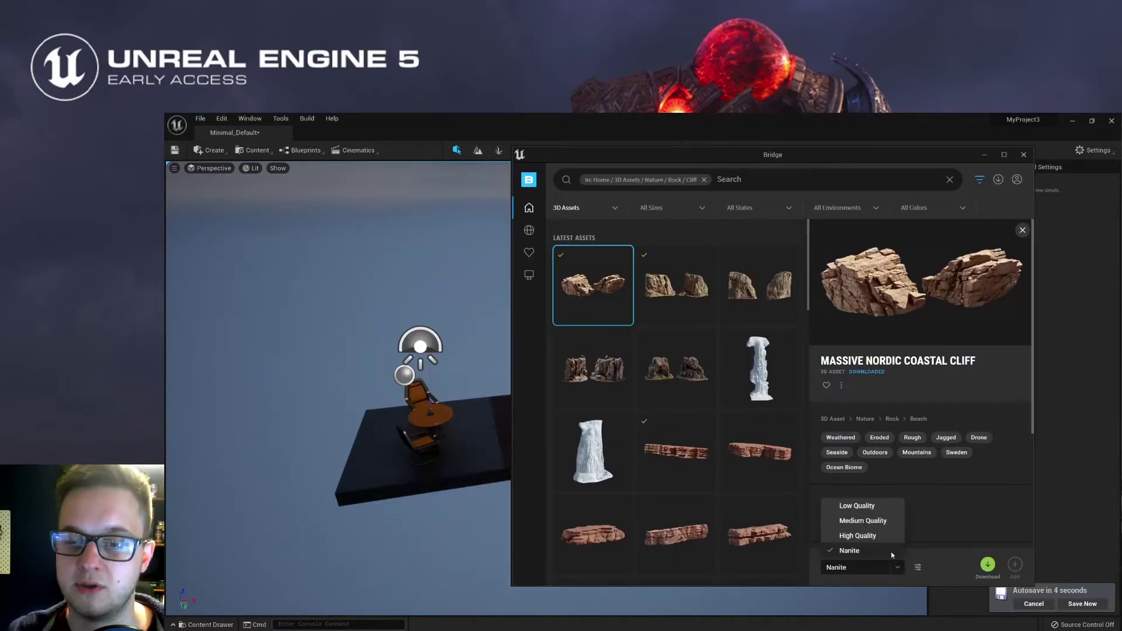
click(857, 506)
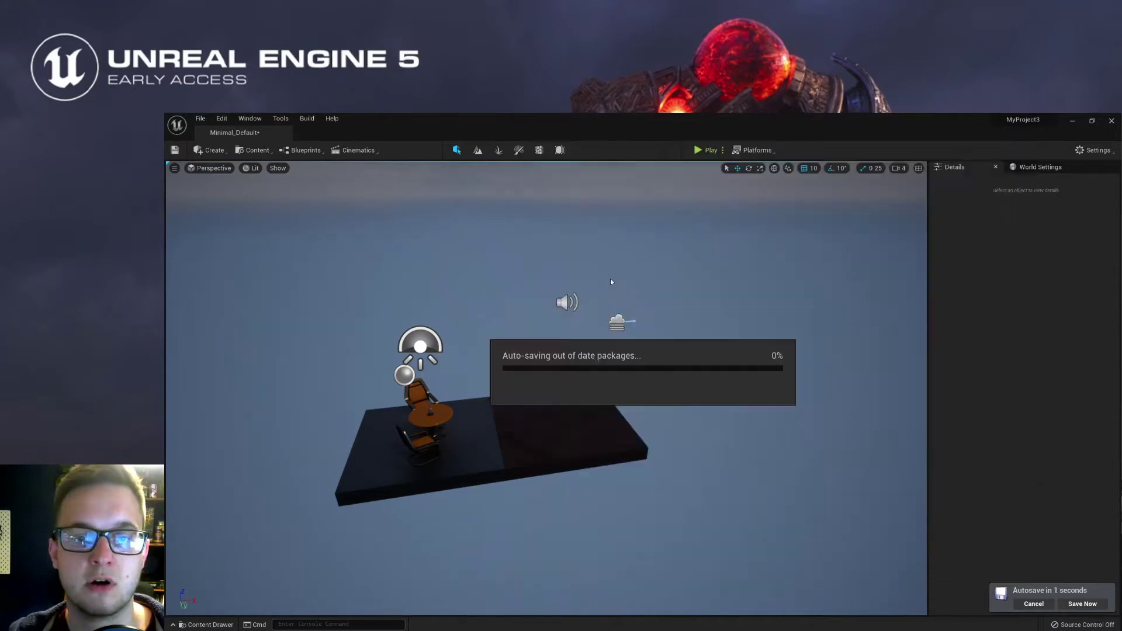
Step: Bring Bridge back to the front and place the low-quality Massive Nordic Coastal Cliff in the level near the furnished floor
mouse_move(706, 629)
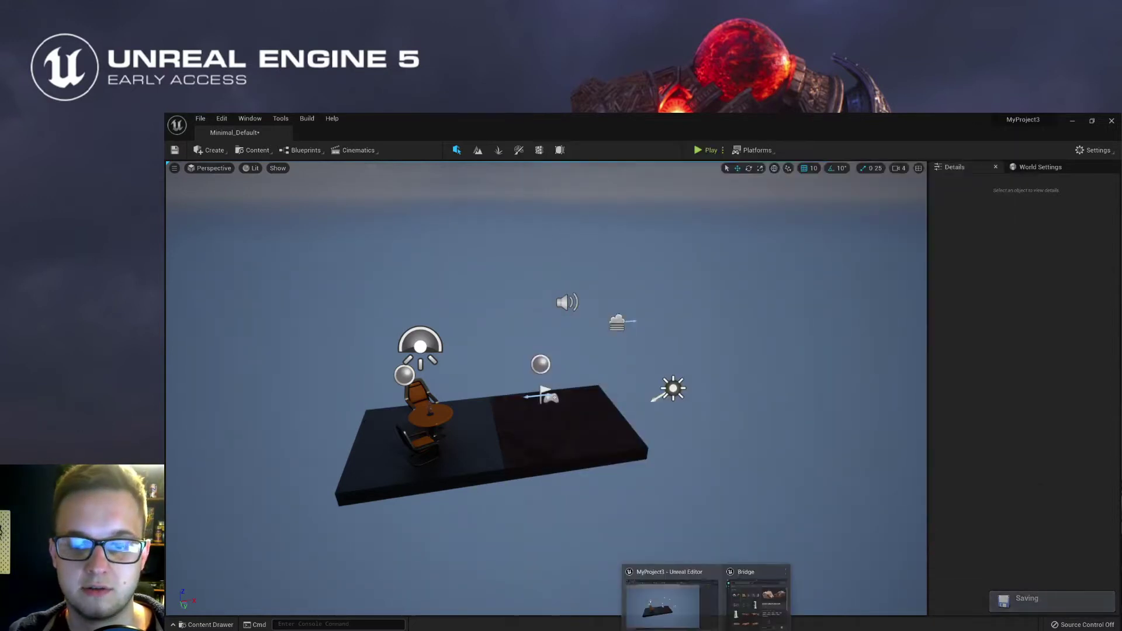
click(755, 602)
drag(597, 295, 411, 451)
key(s)
right_drag(411, 450, 319, 278)
key(d)
key(w)
key(s)
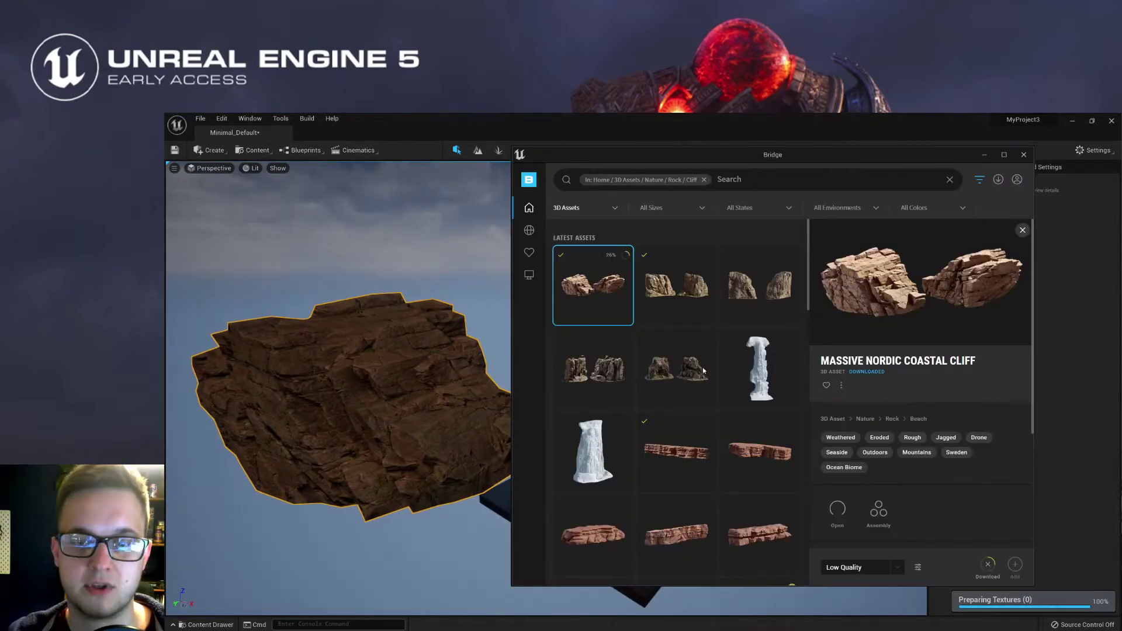
Step: Select the second Massive Nordic Coastal Cliff in Bridge and set its quality to Medium Quality
click(664, 597)
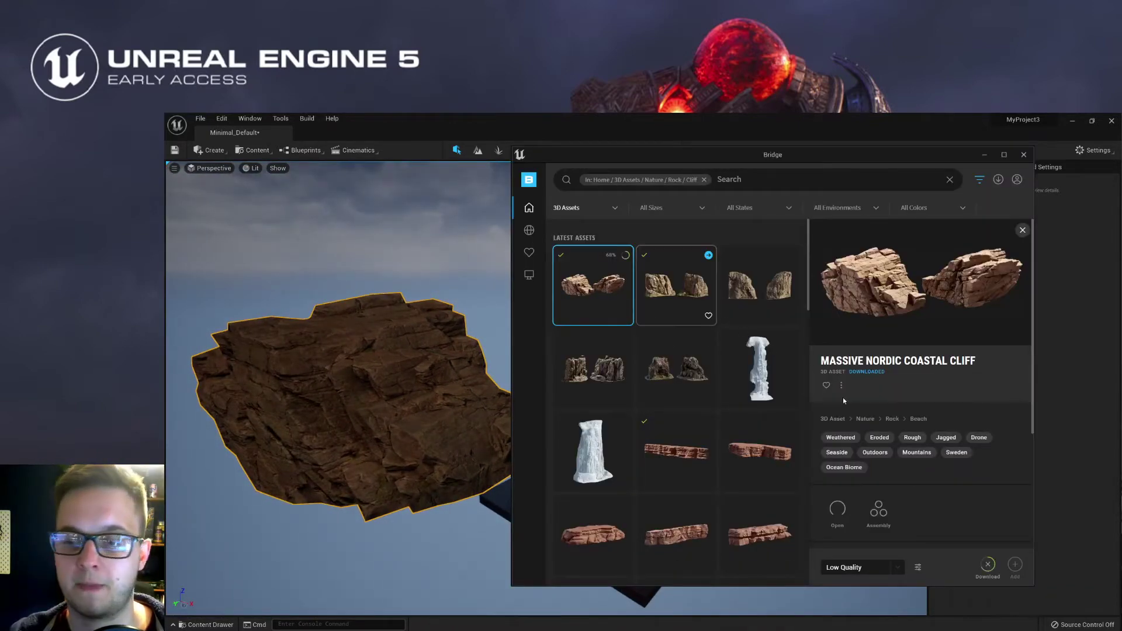
click(712, 322)
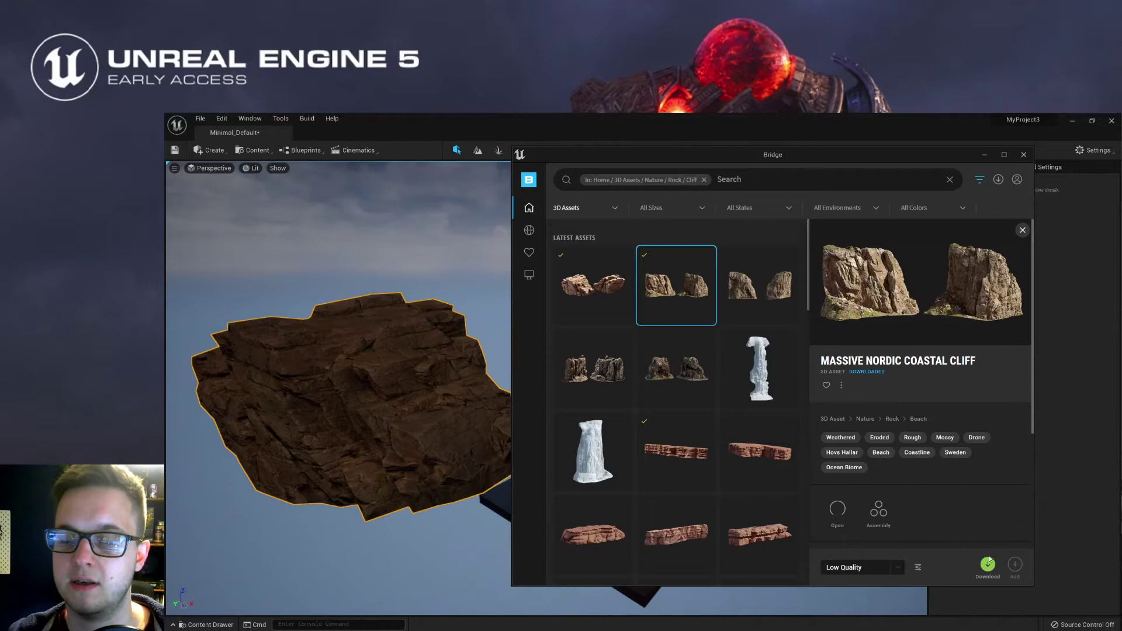
click(898, 568)
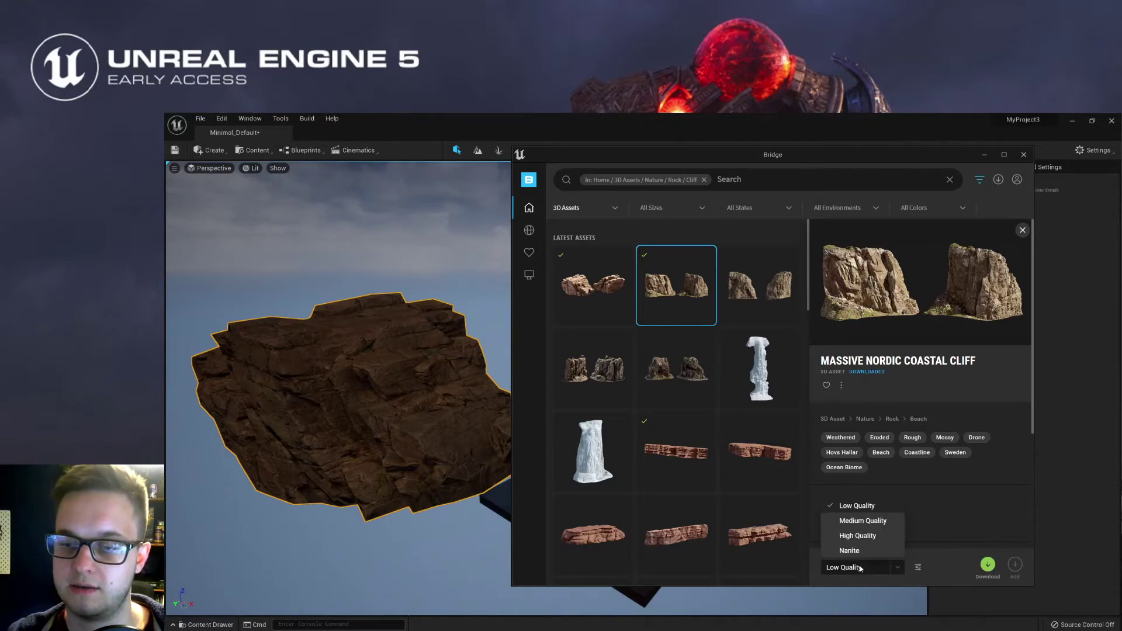
click(863, 522)
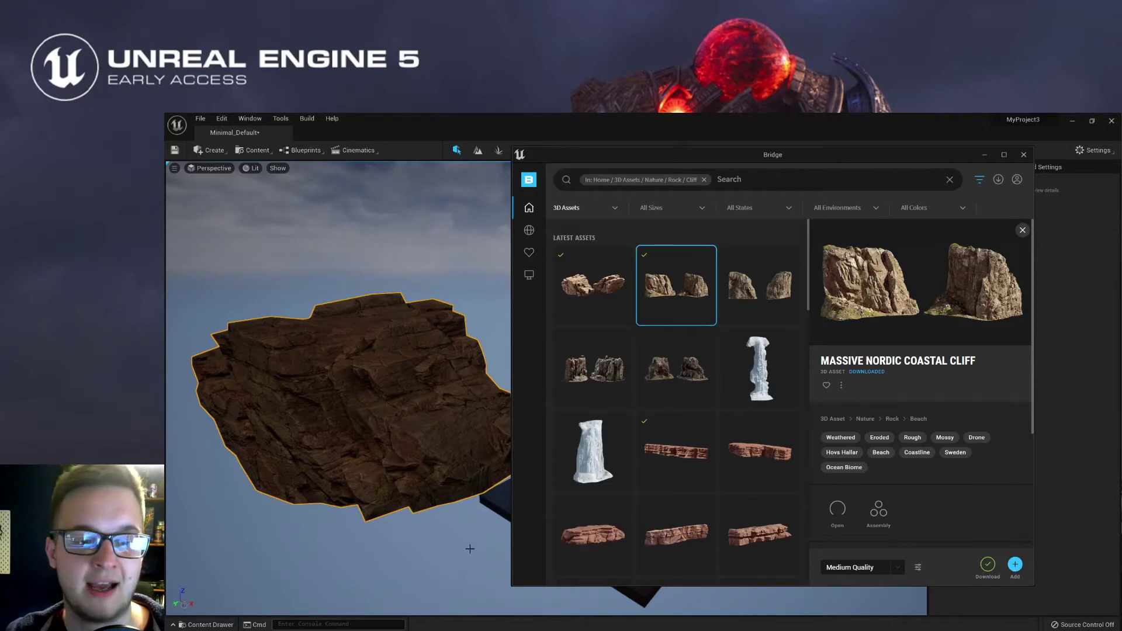
Step: Check the Megascans 3D_Assets folders in the project's content, then return to Bridge
right_drag(470, 549, 551, 584)
key(ctrl+space)
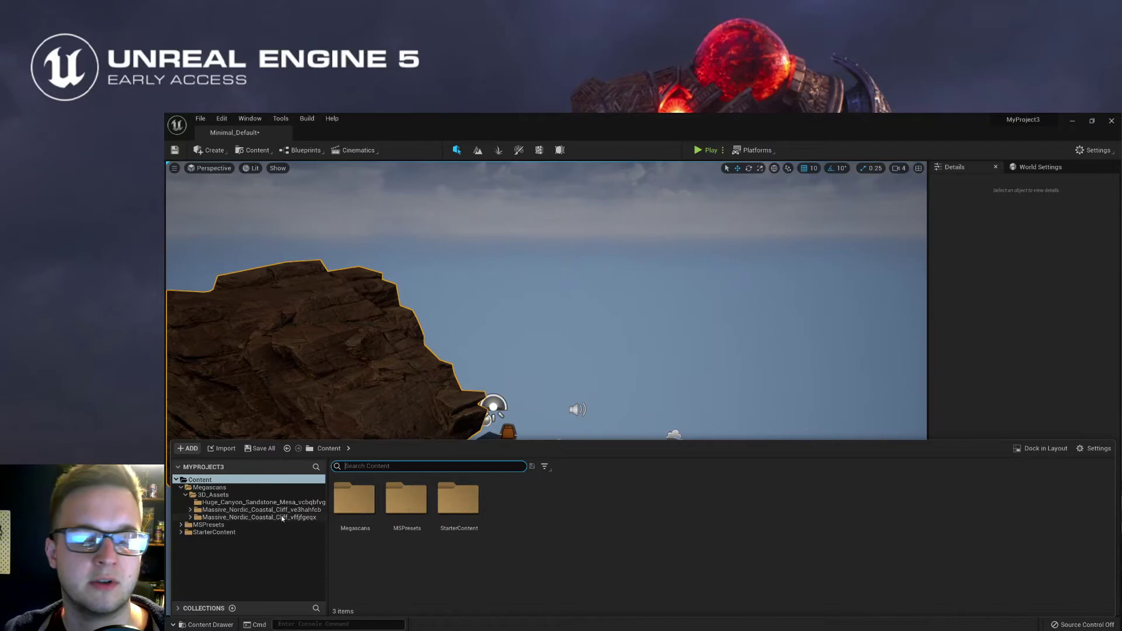
mouse_move(707, 630)
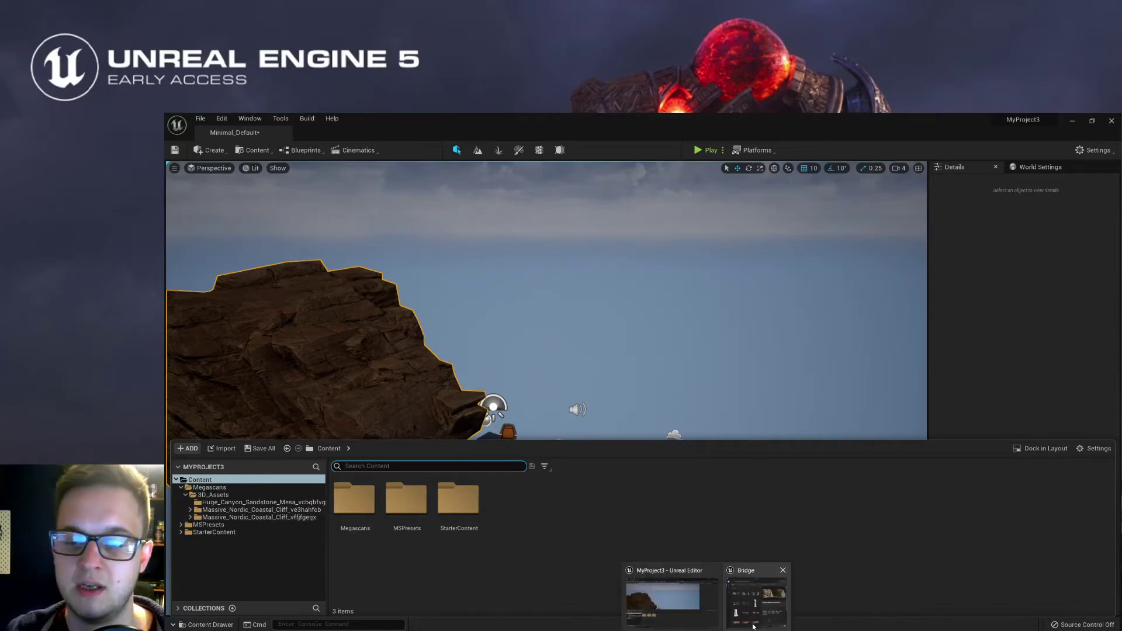
click(757, 602)
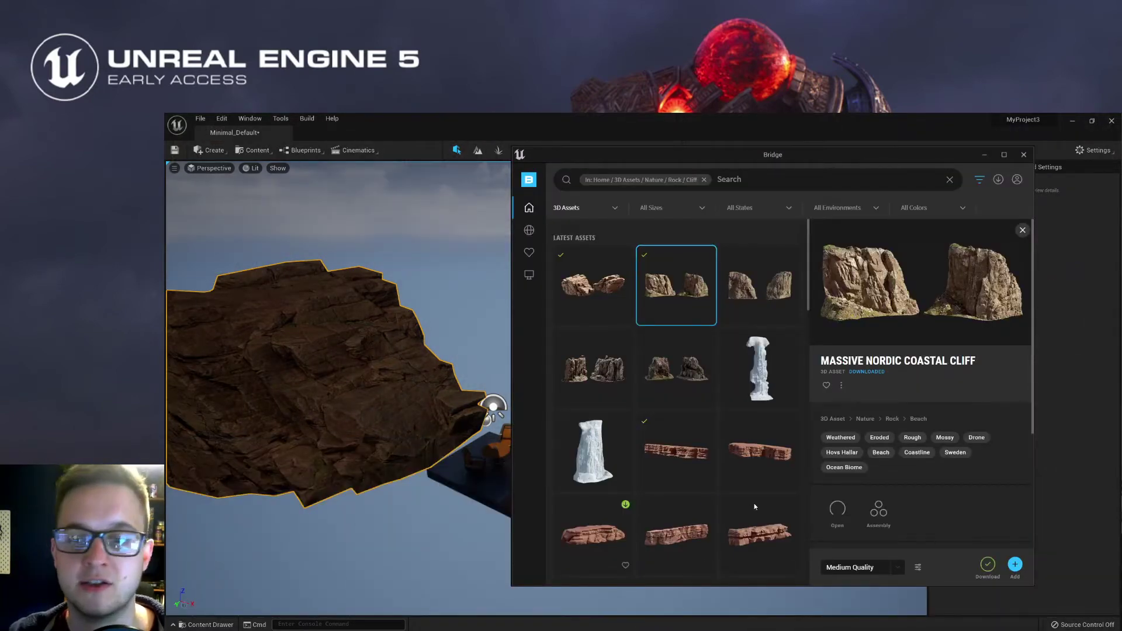
mouse_move(690, 301)
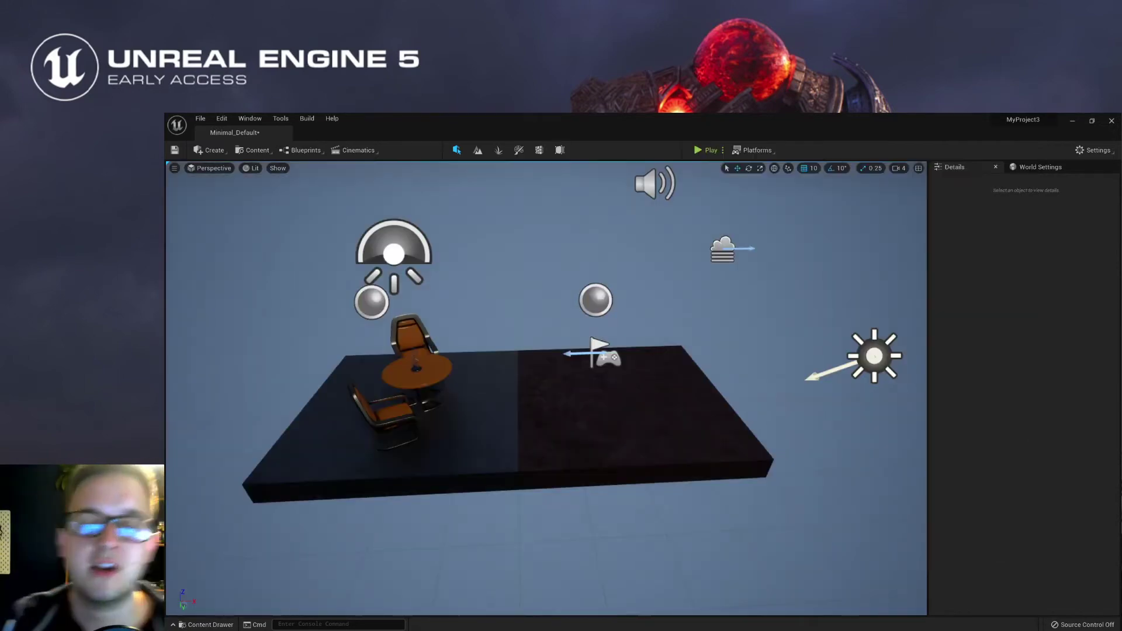
click(746, 584)
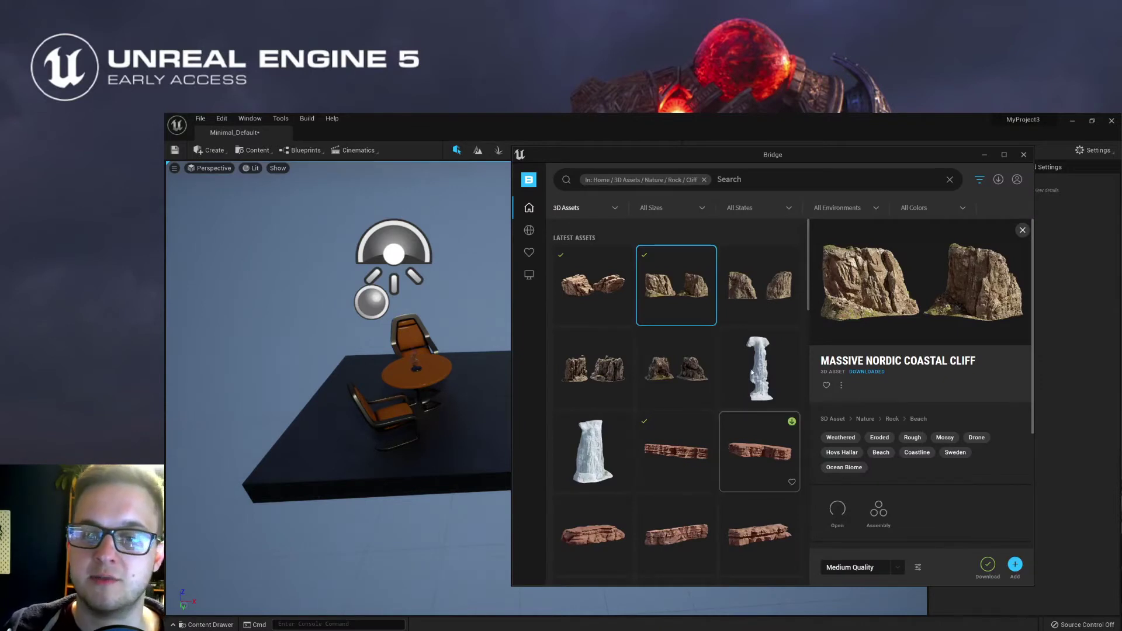
Step: Select the Massive Nordic Coastal Cliff that is not yet downloaded and review its available quality options
click(676, 369)
click(892, 568)
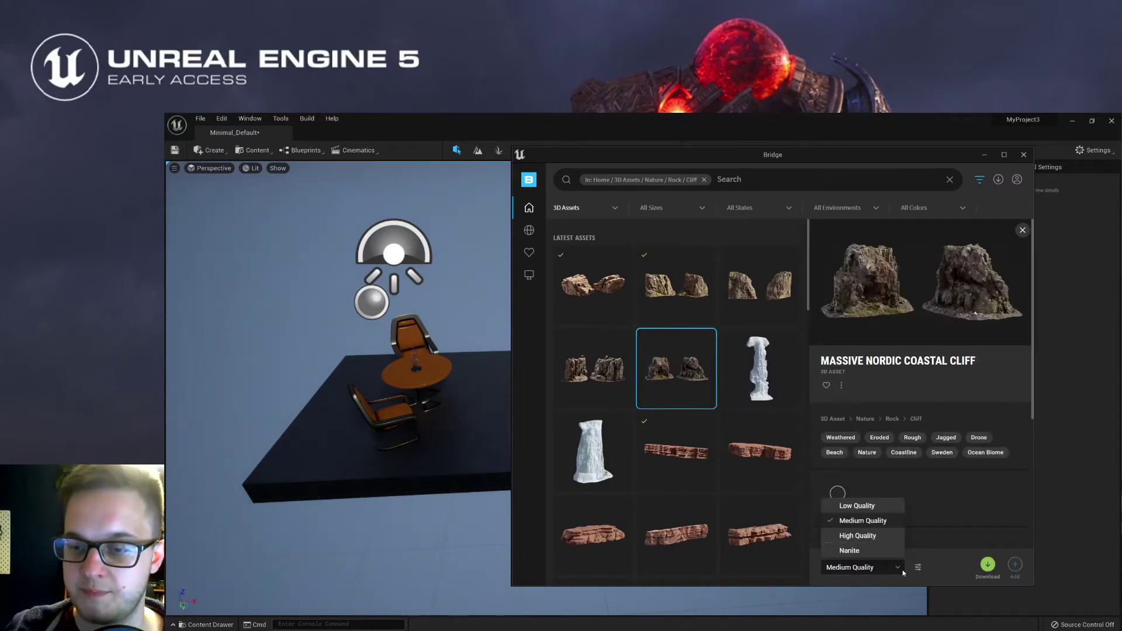
click(887, 569)
click(882, 568)
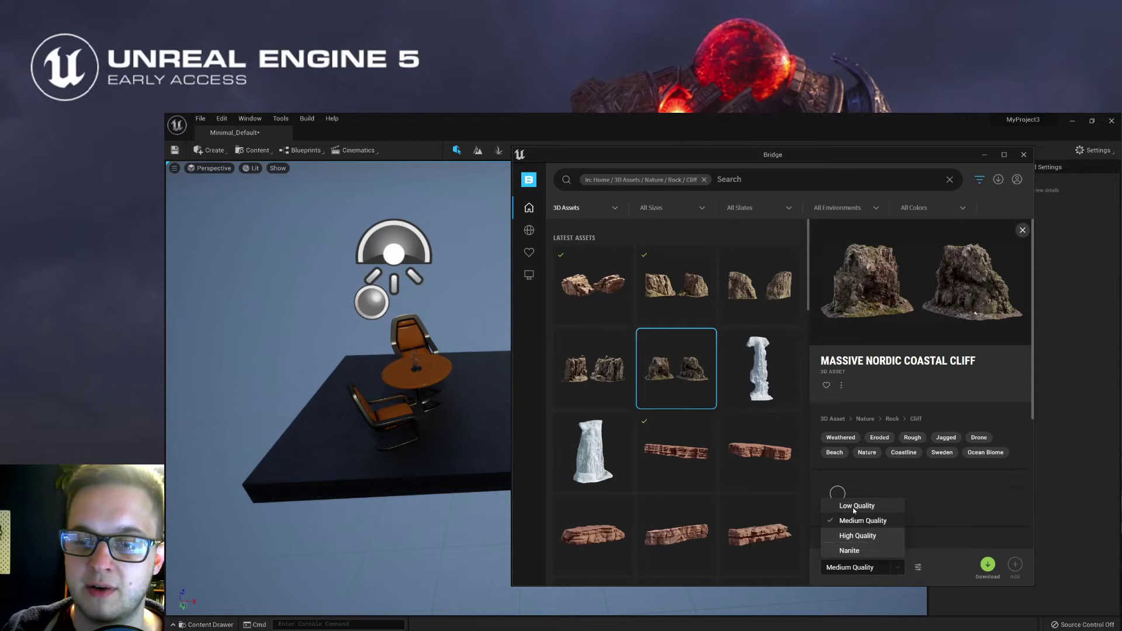
click(899, 568)
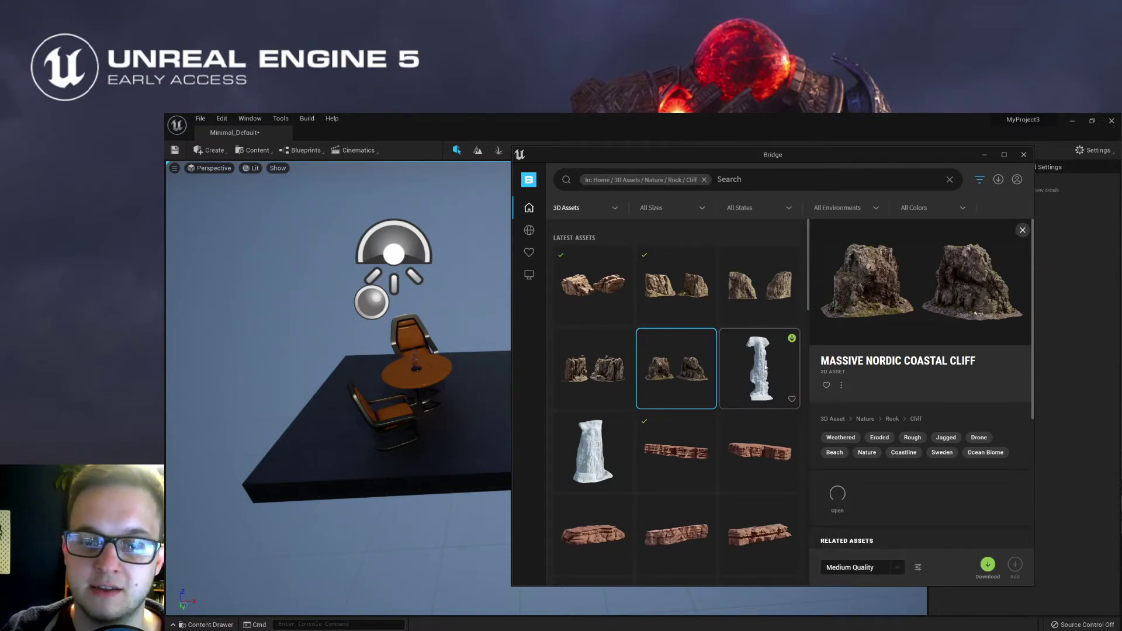
Step: Select the Huge Canyon Sandstone Cliff in Bridge and set its quality to Nanite
click(691, 448)
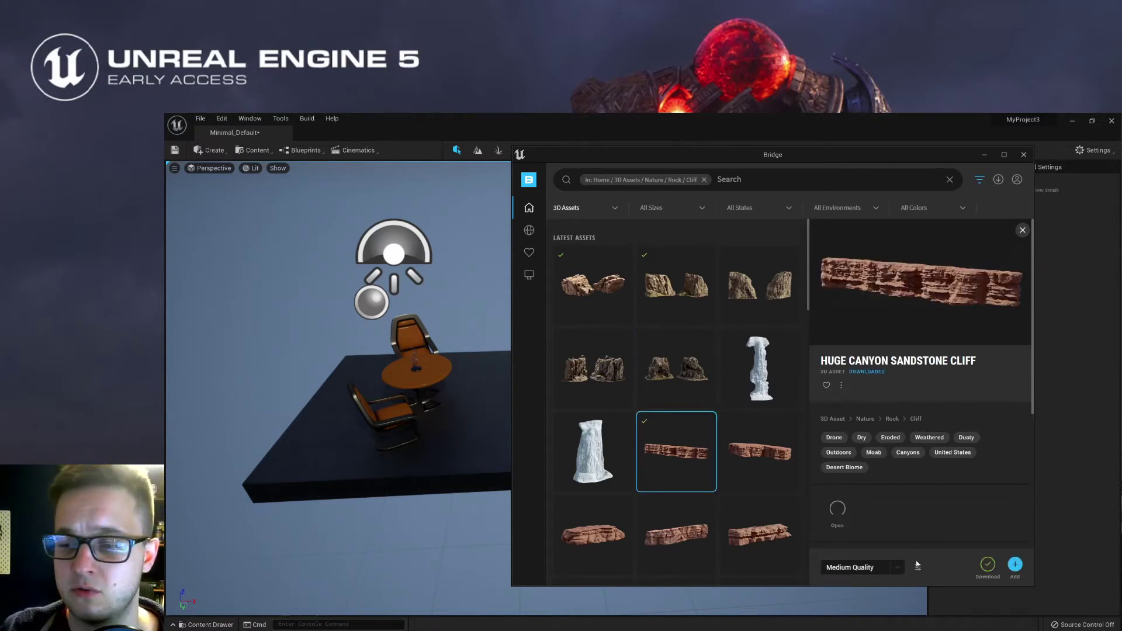
click(899, 567)
click(851, 550)
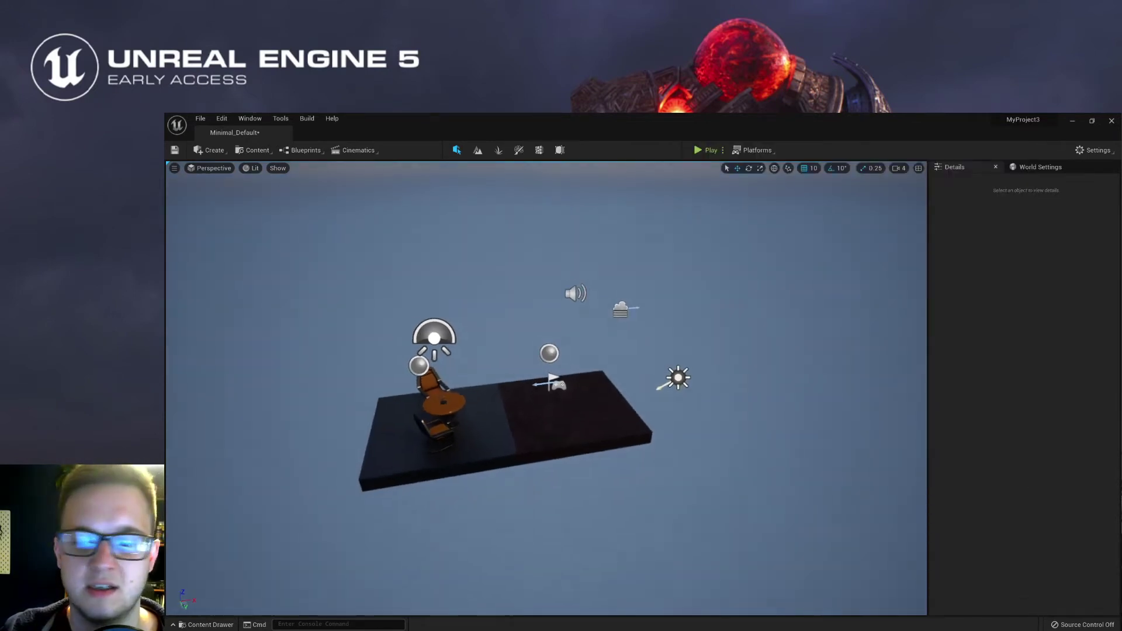
Step: Place the Nanite-quality Huge Canyon Sandstone Cliff in the level over the furnished floor and back away to see it whole
right_drag(646, 601, 641, 597)
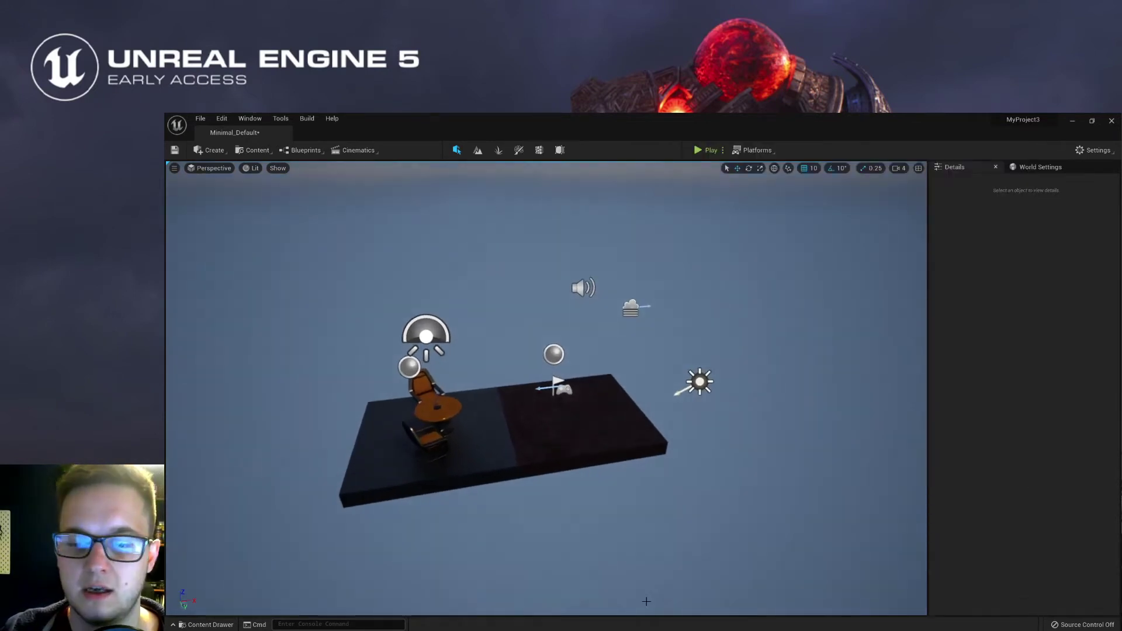
mouse_move(706, 628)
click(758, 608)
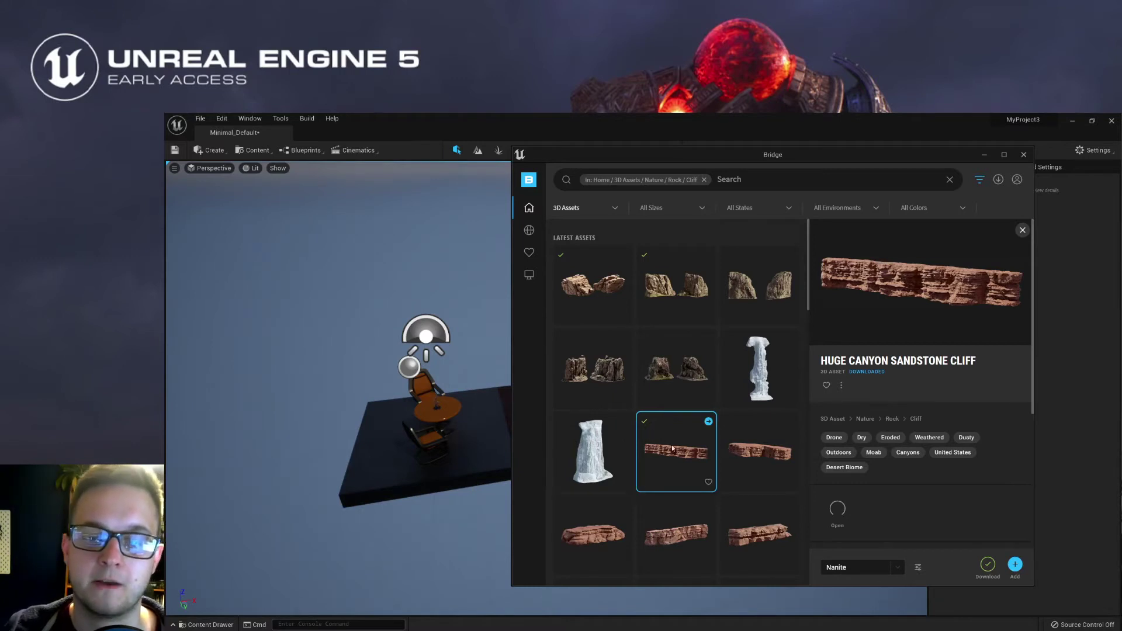
drag(661, 450, 397, 427)
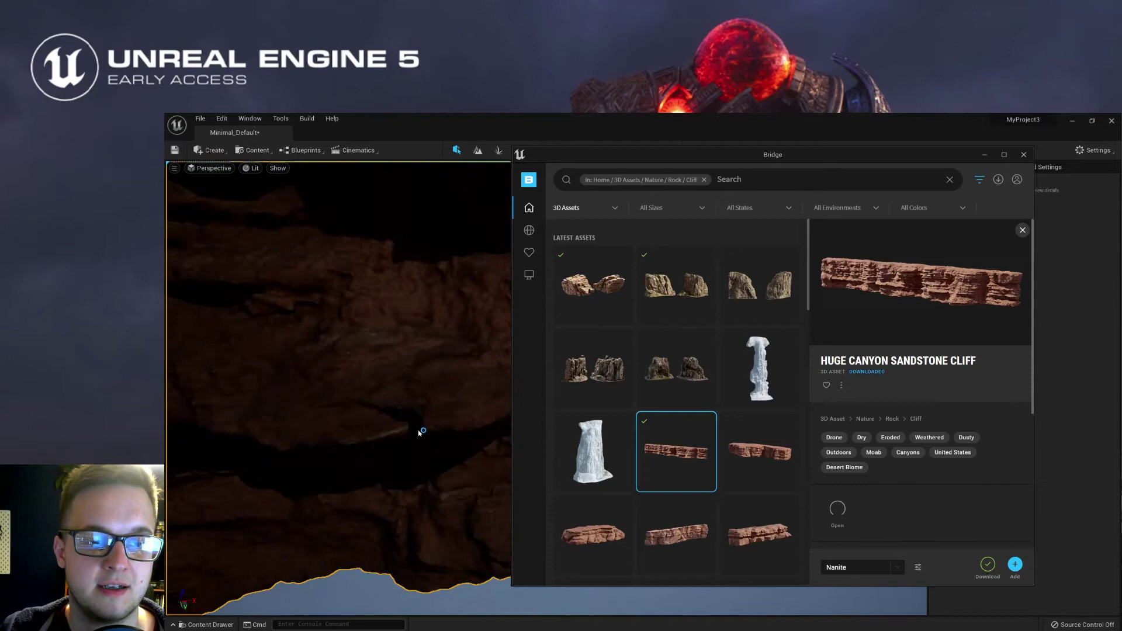
key(s)
right_drag(419, 431, 464, 421)
key(a)
key(s)
key(w)
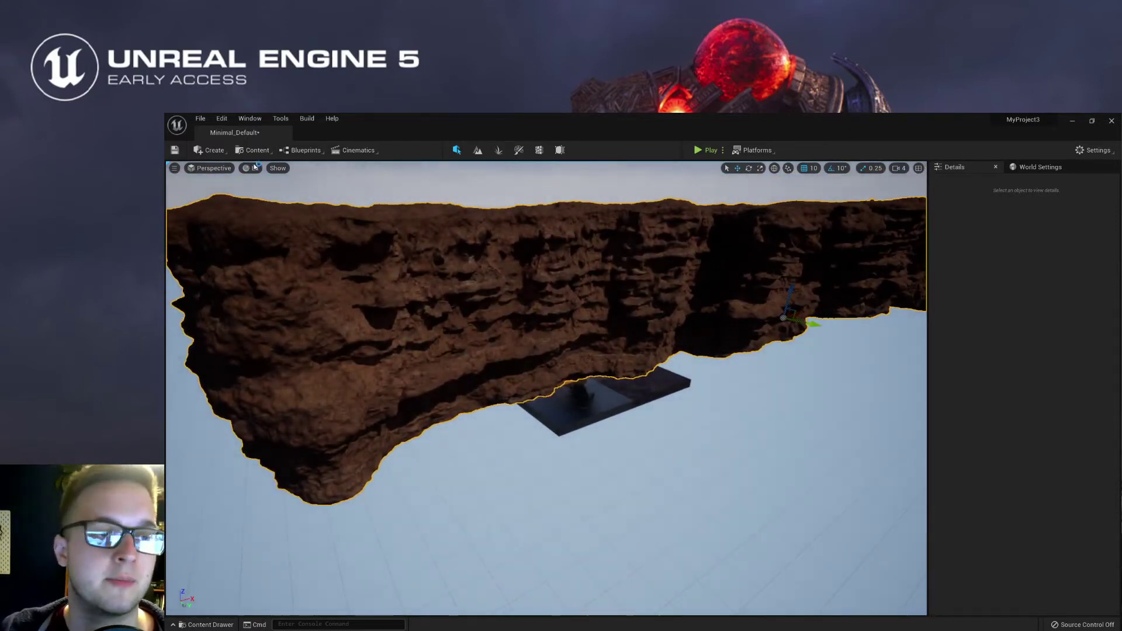
Step: Switch the viewport to the Clusters mode of Nanite Visualization
right_drag(255, 192, 283, 225)
right_drag(497, 409, 496, 420)
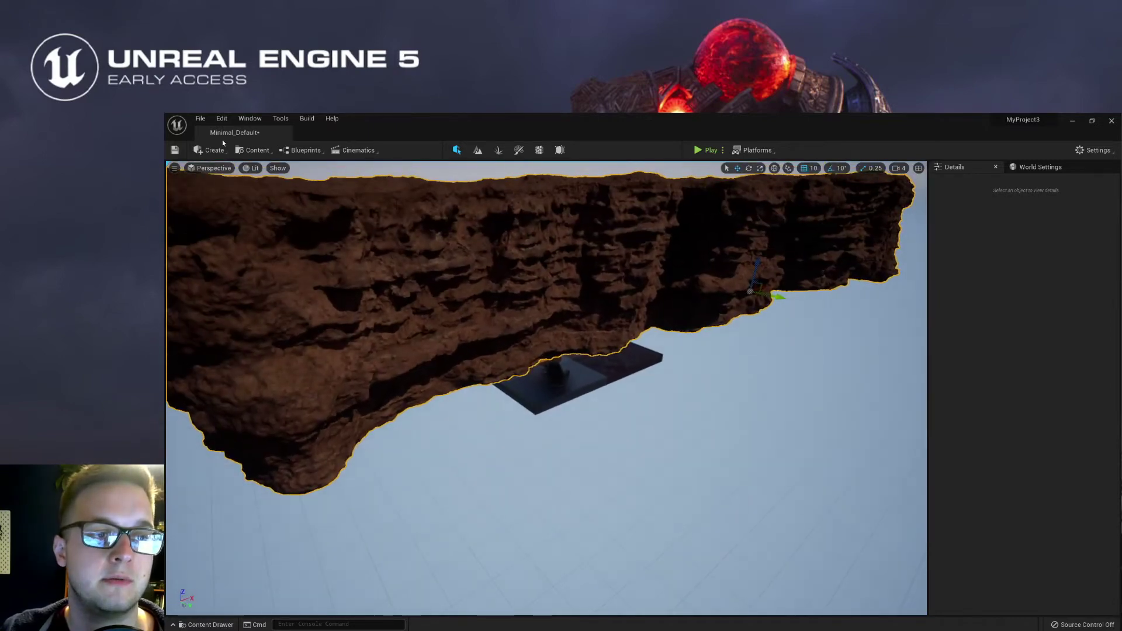
click(251, 169)
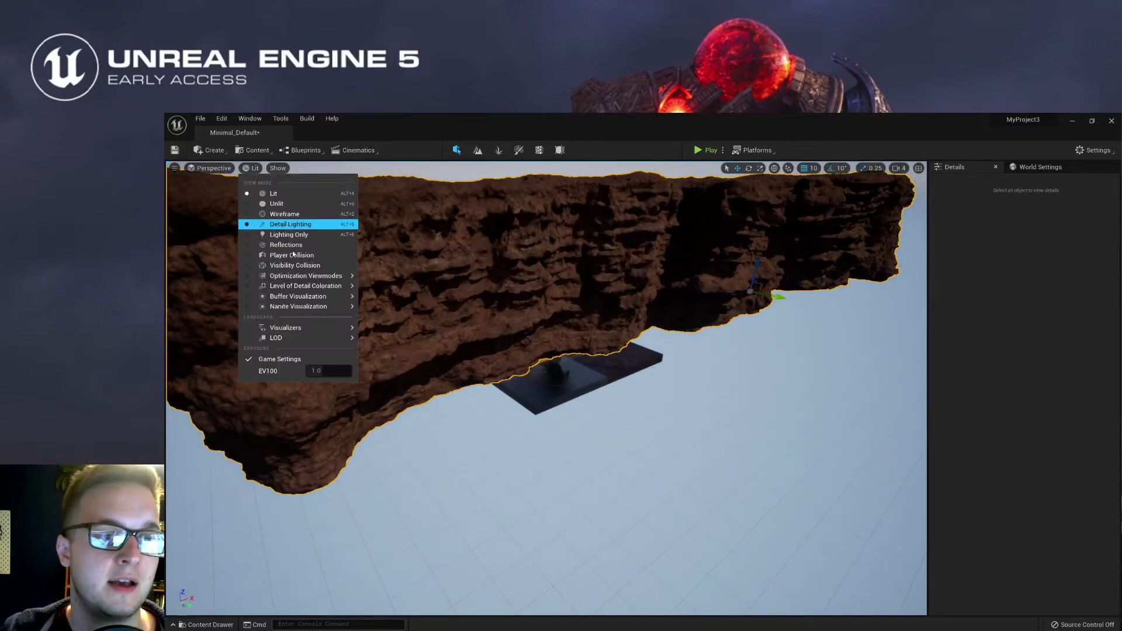
mouse_move(310, 307)
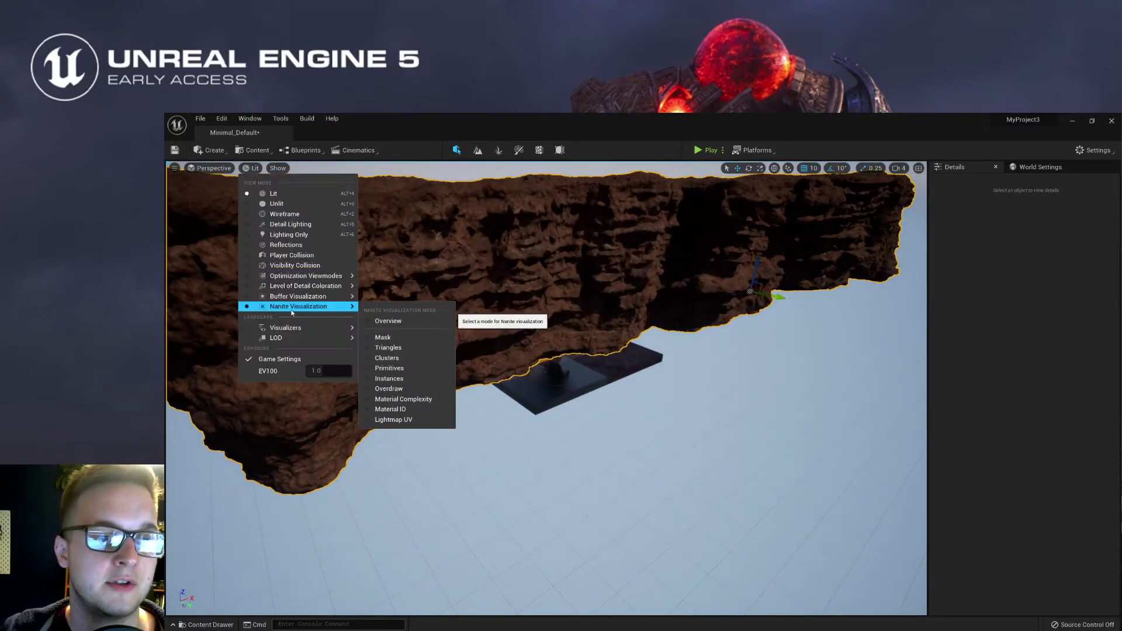
click(406, 358)
Step: Examine how the clusters on the sandstone cliff change when viewed from close up and from far away
right_drag(407, 359, 310, 327)
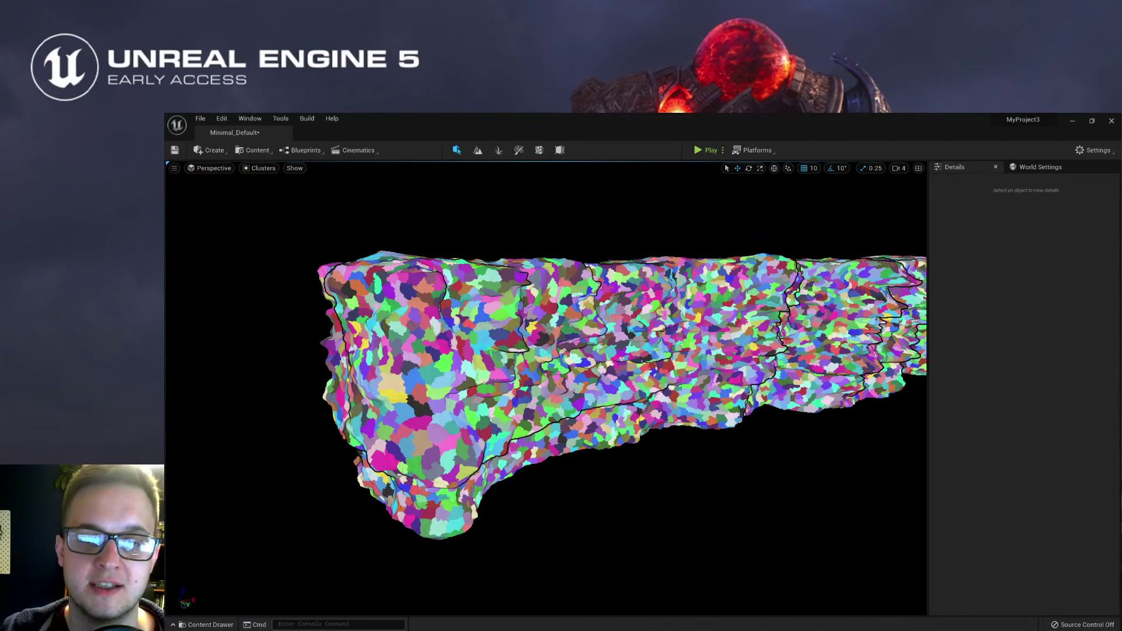
right_drag(310, 327, 199, 337)
key(w)
mouse_move(471, 379)
right_down()
mouse_move(520, 427)
mouse_move(502, 400)
mouse_move(450, 425)
mouse_move(464, 428)
mouse_move(535, 380)
mouse_move(489, 366)
mouse_move(484, 377)
right_up()
key(s)
key(w)
key(w)
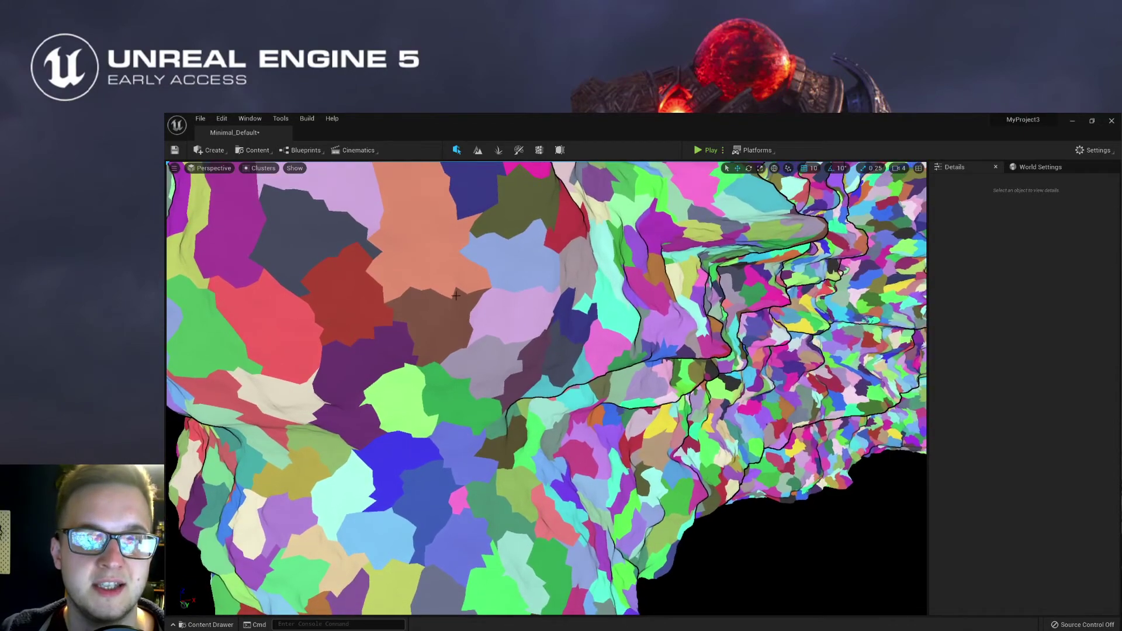
key(s)
right_drag(543, 290, 536, 313)
key(s)
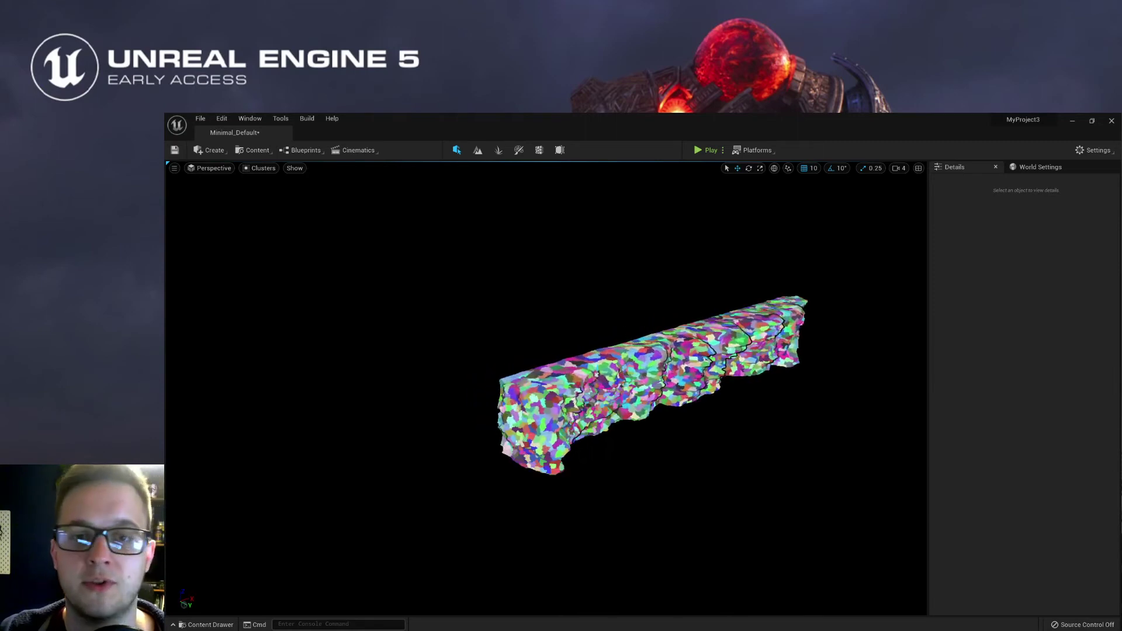
Step: Switch the Nanite Visualization mode to Triangles
click(259, 168)
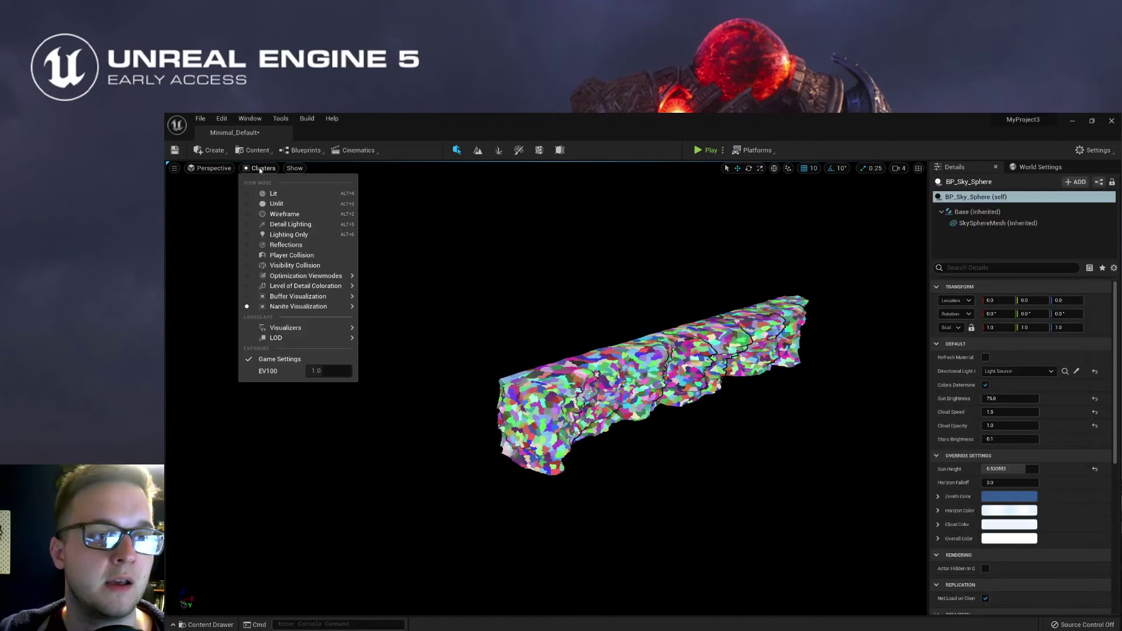
mouse_move(327, 306)
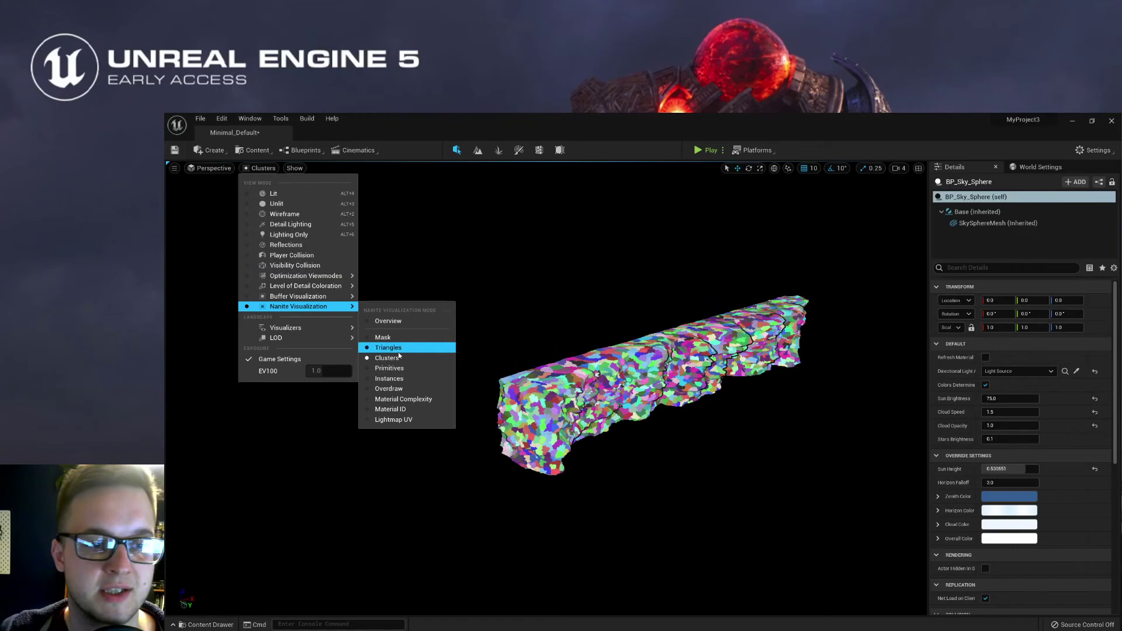
click(401, 350)
Step: Examine how the cliff's triangle density changes while moving closer to and farther from the mesh
key(w)
right_drag(546, 388, 547, 388)
key(s)
key(s)
key(w)
key(s)
right_drag(538, 275, 537, 278)
key(w)
right_drag(547, 388, 681, 388)
key(s)
key(w)
key(s)
key(w)
key(a)
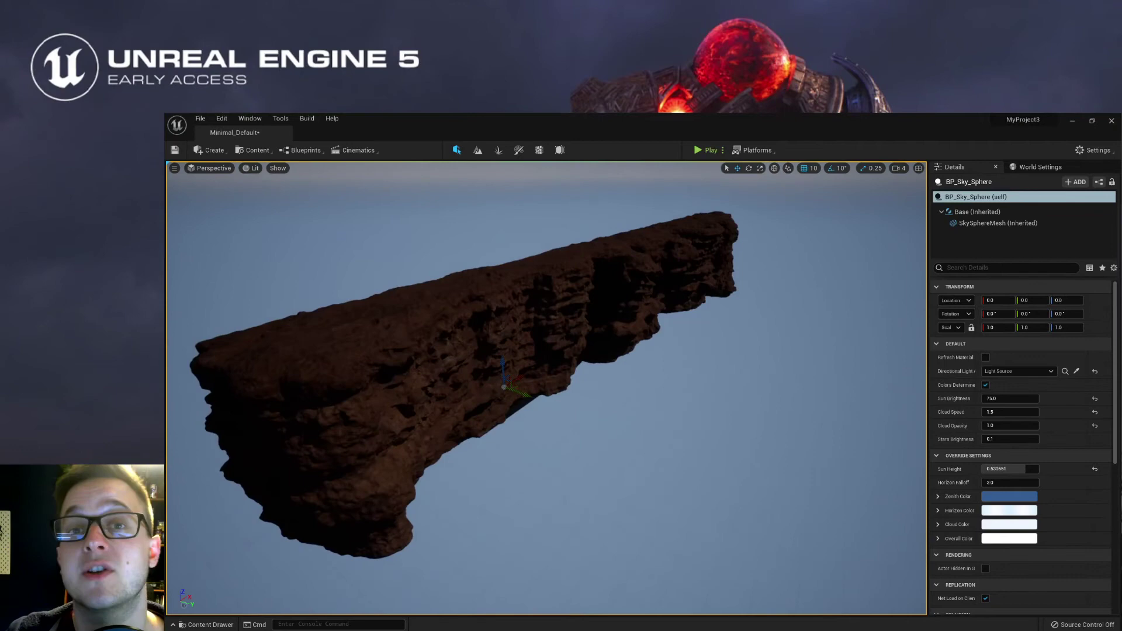